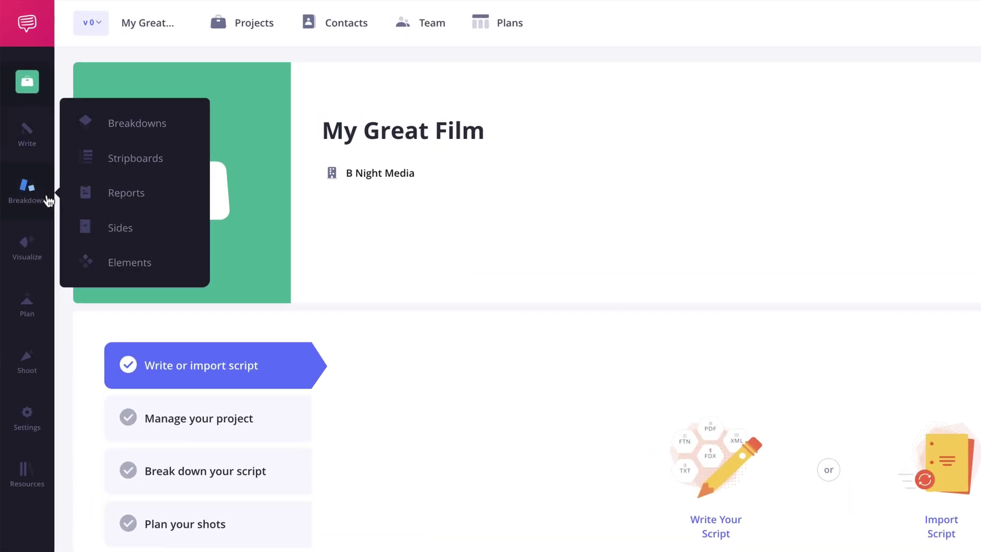
# Describe the worn-out '93 Camry under scene 1 and change Jack's scene 9 action to 'deep in thought'.
pyautogui.moveTo(51, 263)
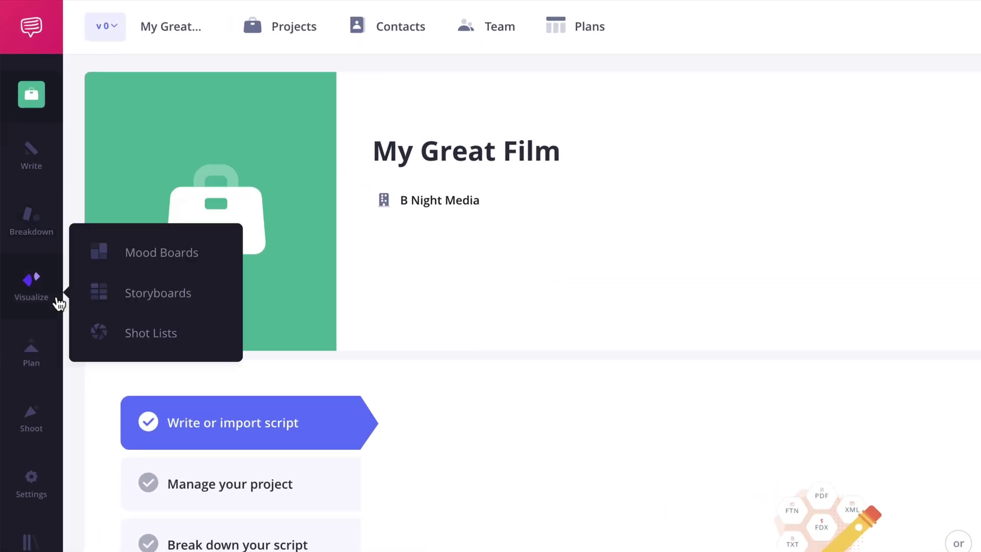
pyautogui.moveTo(52, 365)
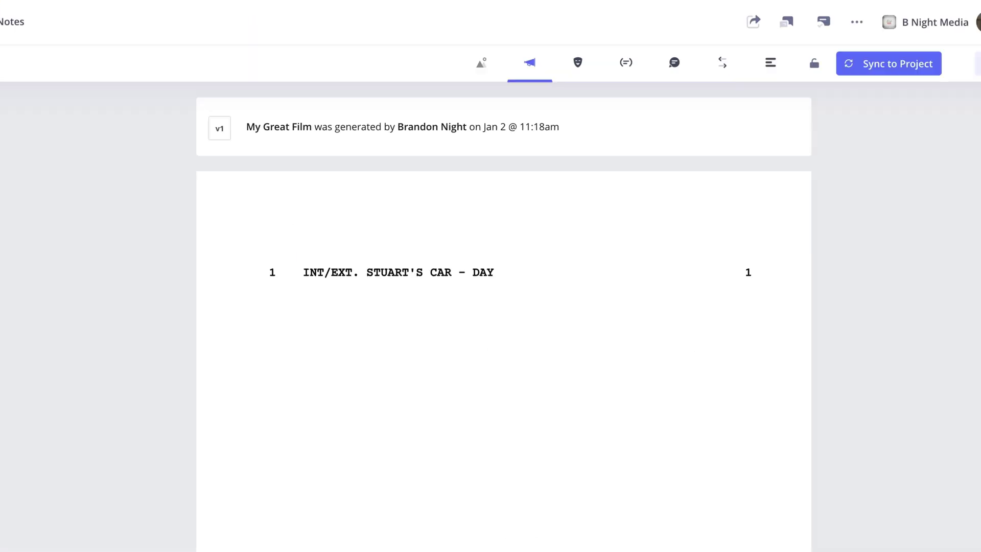
pyautogui.write("A worn-out, '93 CAMRY. Weathered interio")
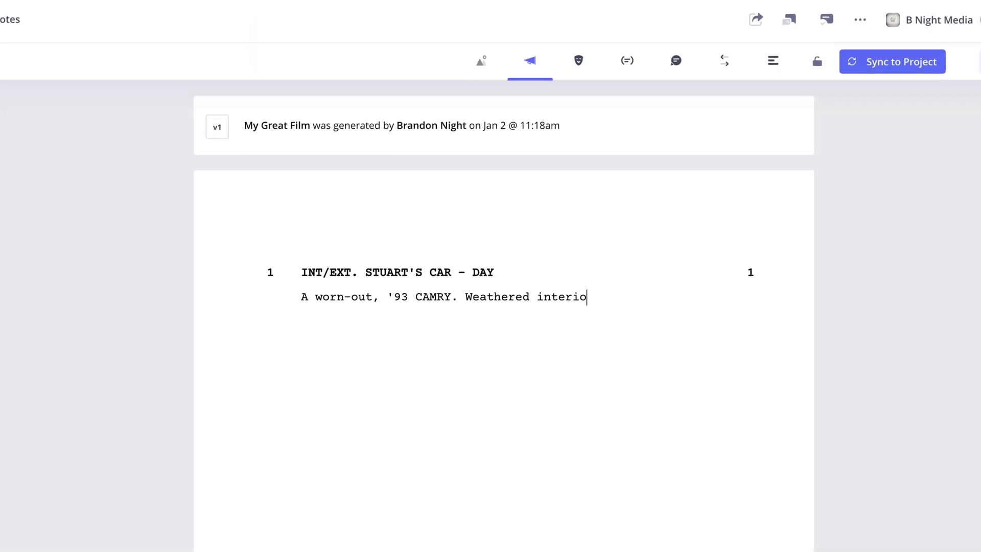
pyautogui.write('r. Burger wrappers. A pillow & blanket splay across the backseat.')
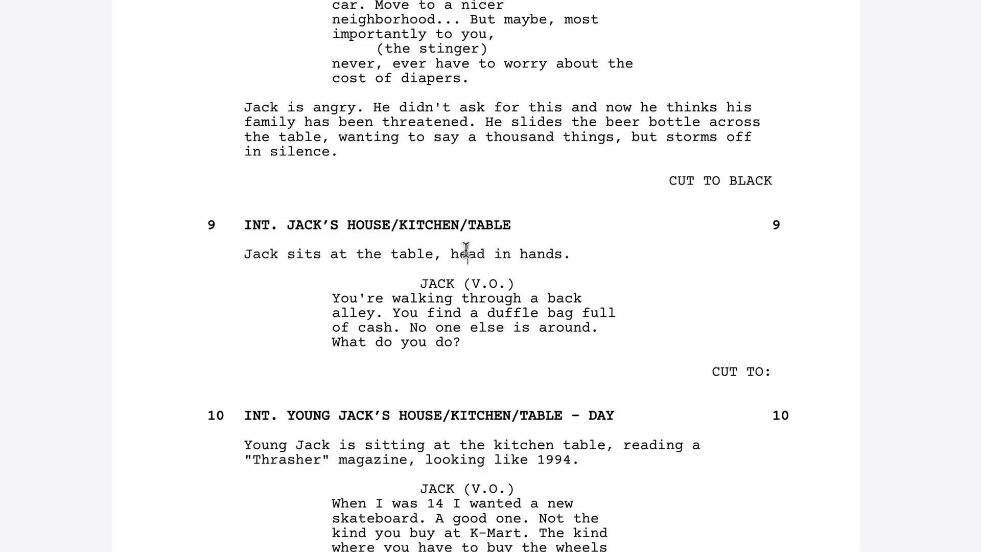
pyautogui.moveTo(452, 254); pyautogui.dragTo(562, 254)
pyautogui.write('deep in tho.')
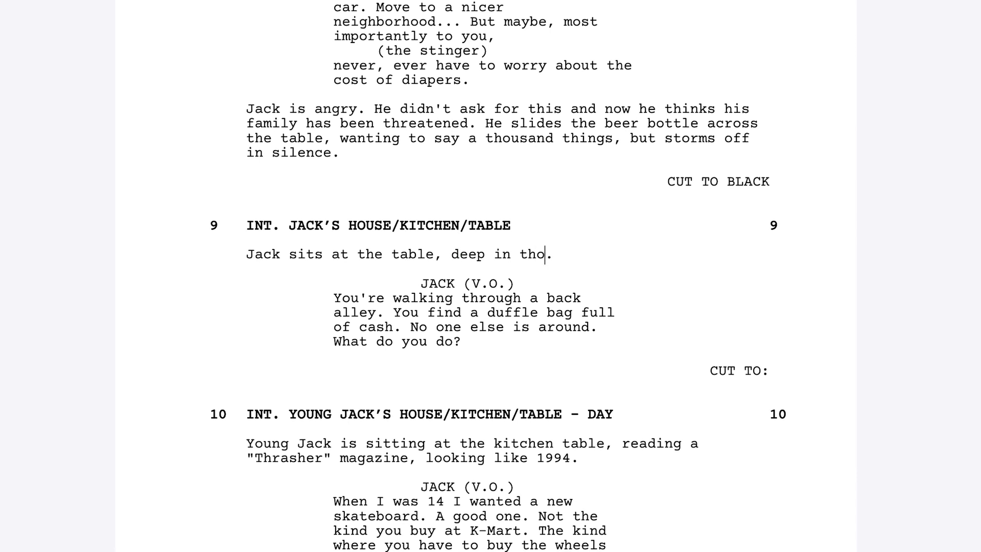
pyautogui.write('ught')
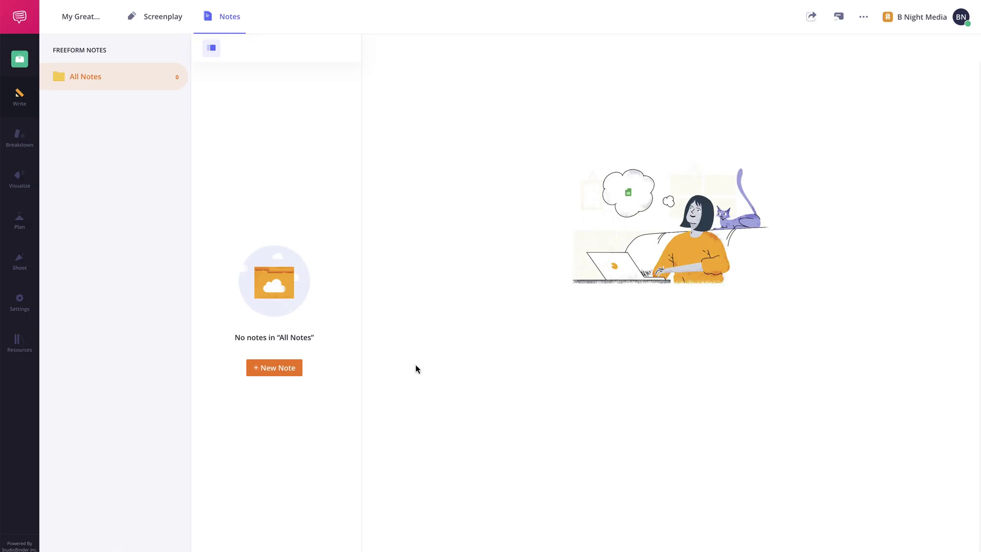
# Create a new project note containing the Logline.
pyautogui.click(275, 374)
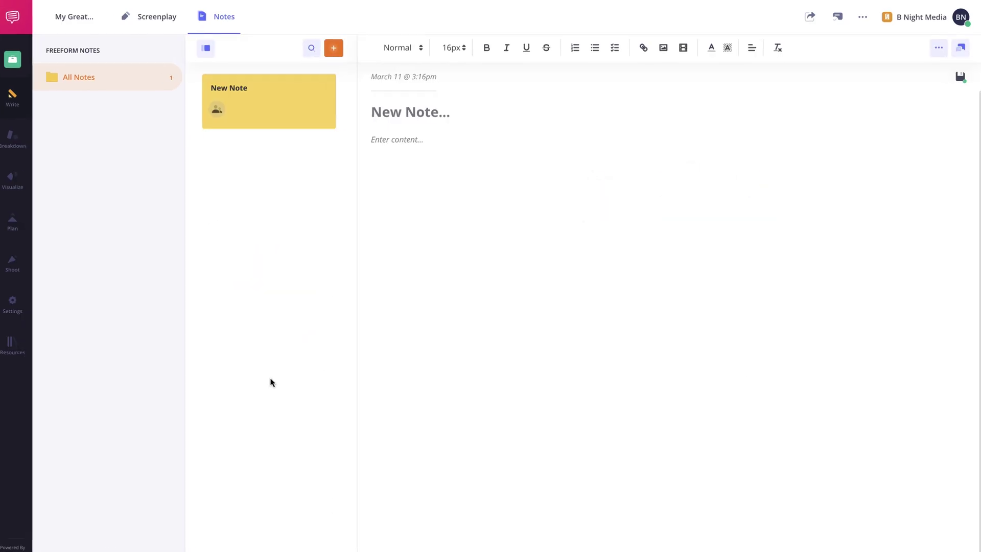
pyautogui.write('Logline')
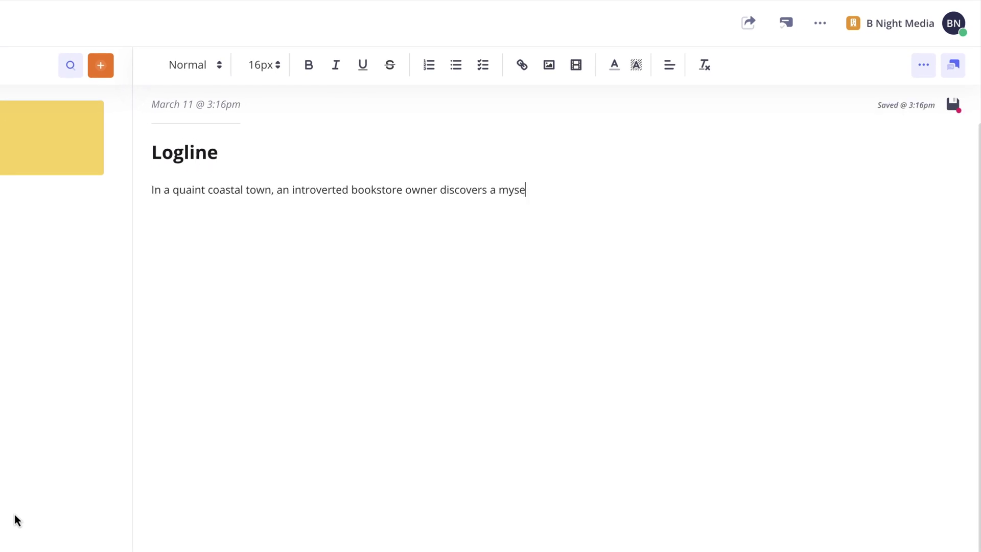
pyautogui.write('ncient')
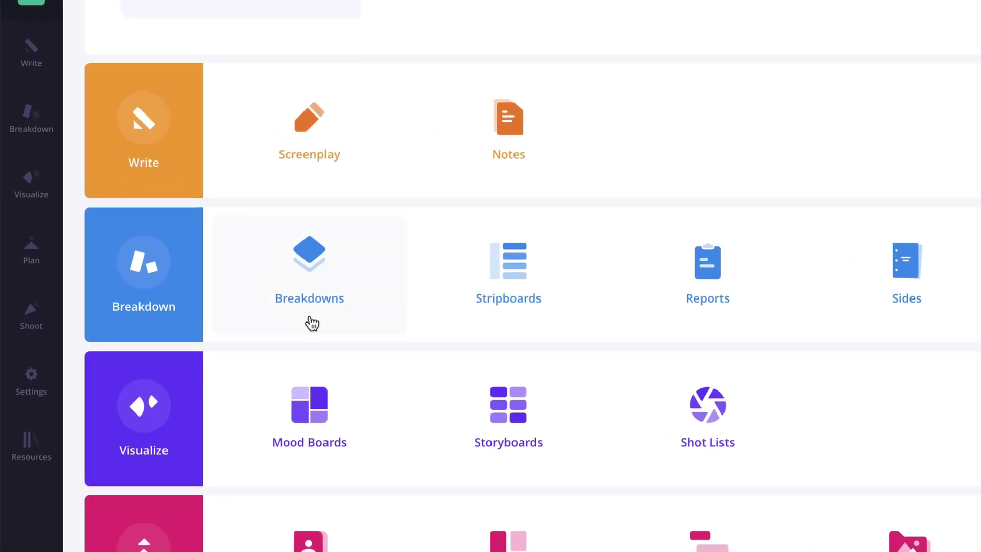
# Open the Sleeping Bags prop's Edit Element form in the script breakdown.
pyautogui.click(311, 323)
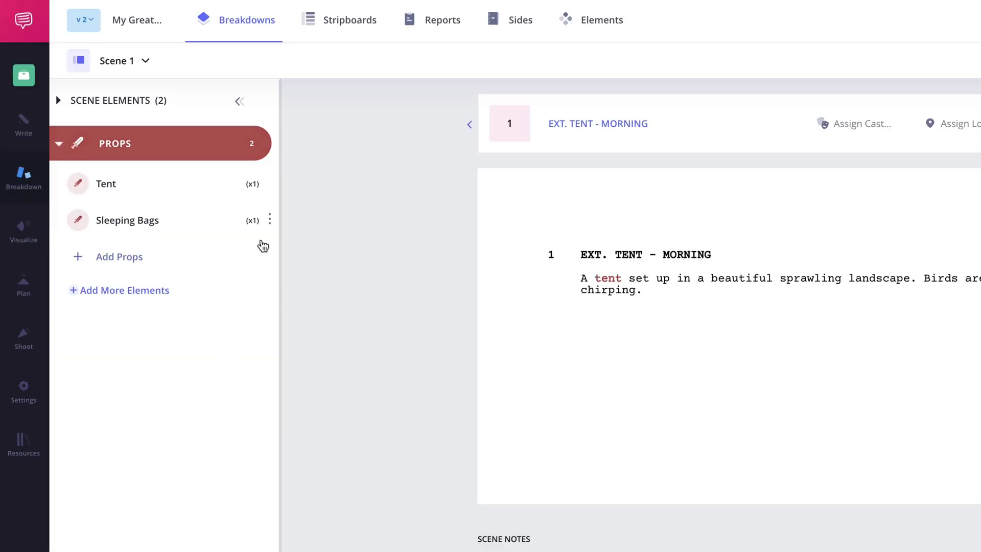
pyautogui.click(270, 223)
pyautogui.click(210, 264)
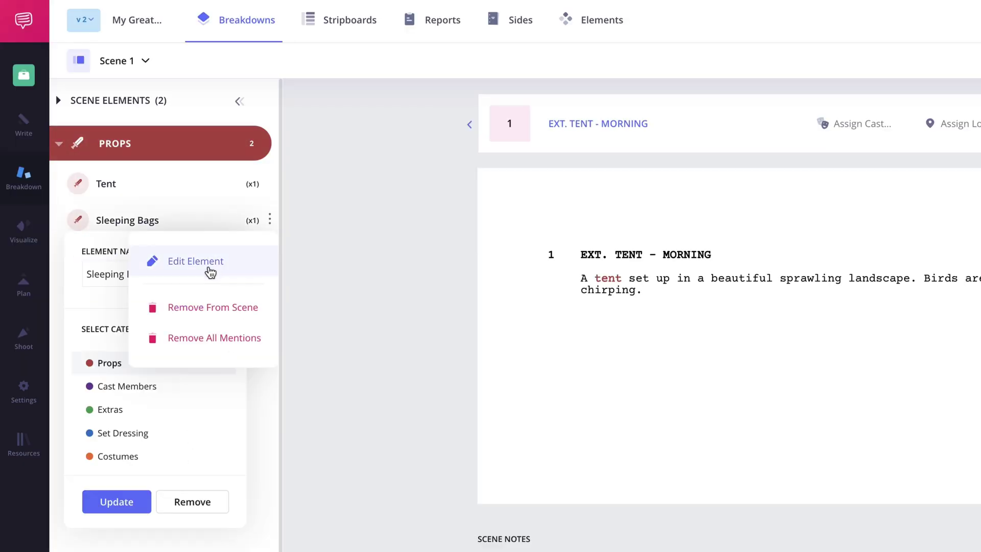
# Reorder the stripboard so scene 3 TENT DOOR leads, followed by scenes 2 and 1.
pyautogui.click(112, 307)
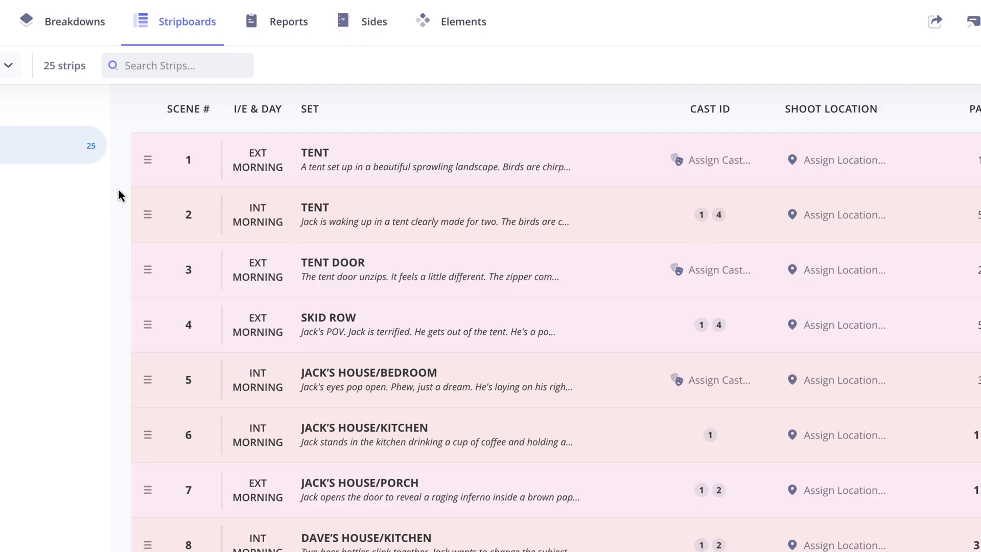
pyautogui.moveTo(146, 161); pyautogui.dragTo(144, 215)
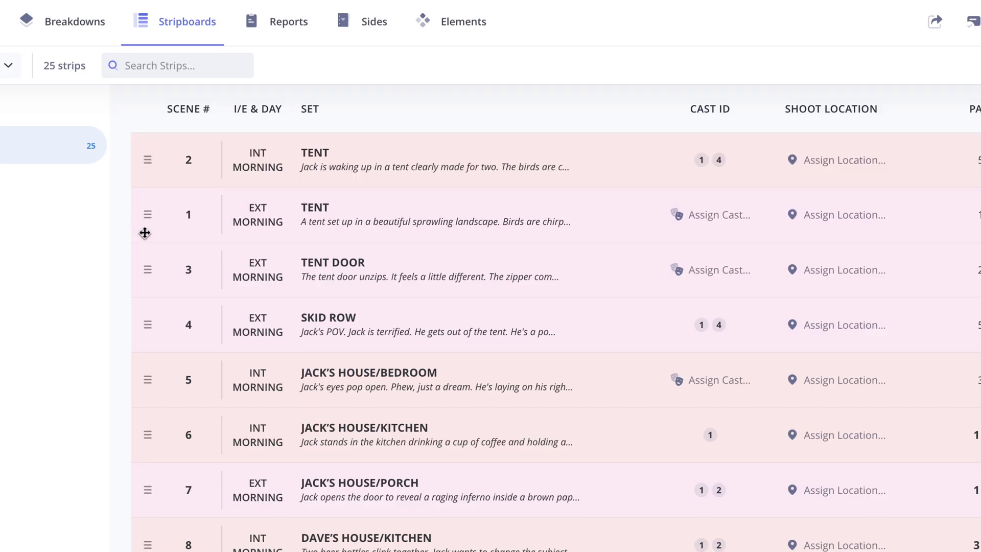
pyautogui.moveTo(146, 270); pyautogui.dragTo(146, 149)
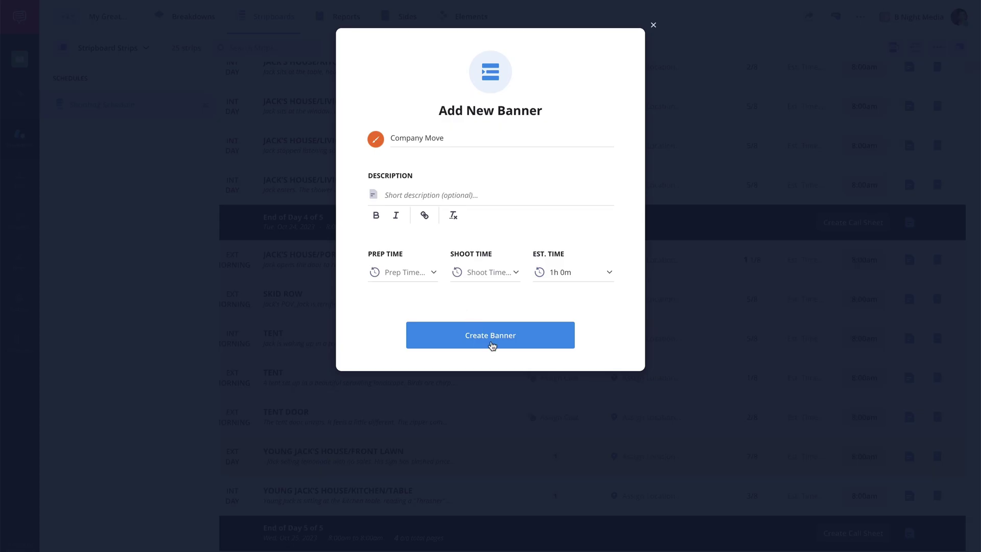
# Add a Company Move banner to the schedule and switch the report to Day out of Days.
pyautogui.click(490, 336)
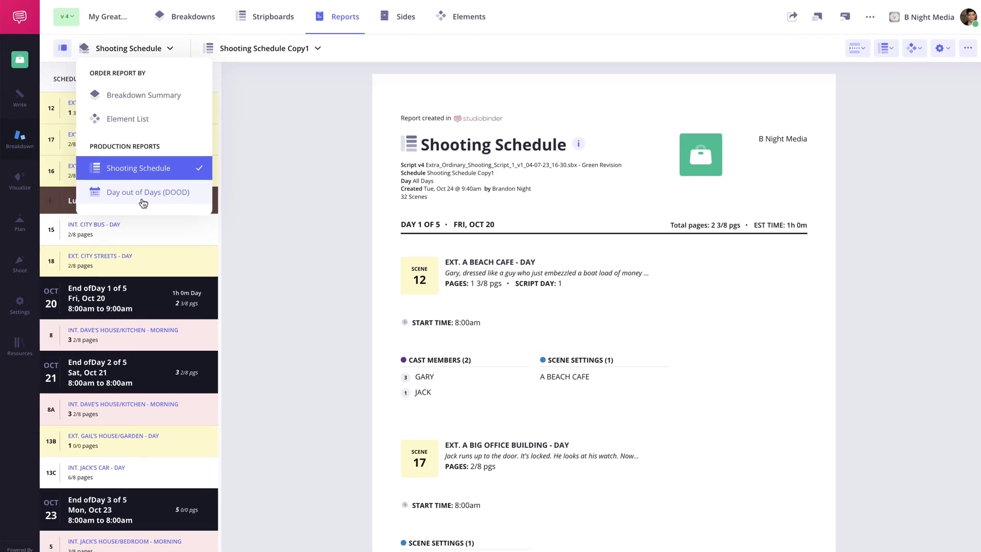
pyautogui.click(142, 201)
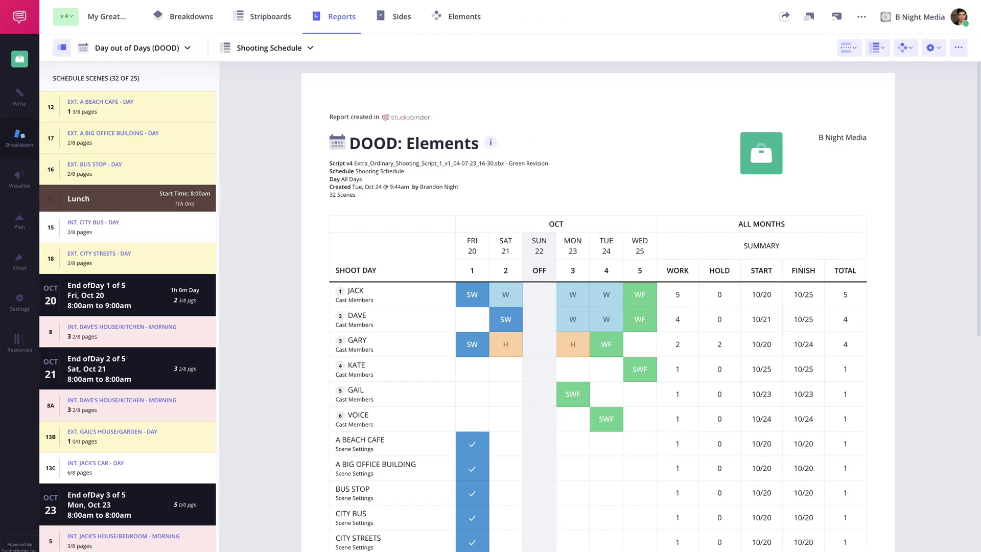
pyautogui.click(310, 49)
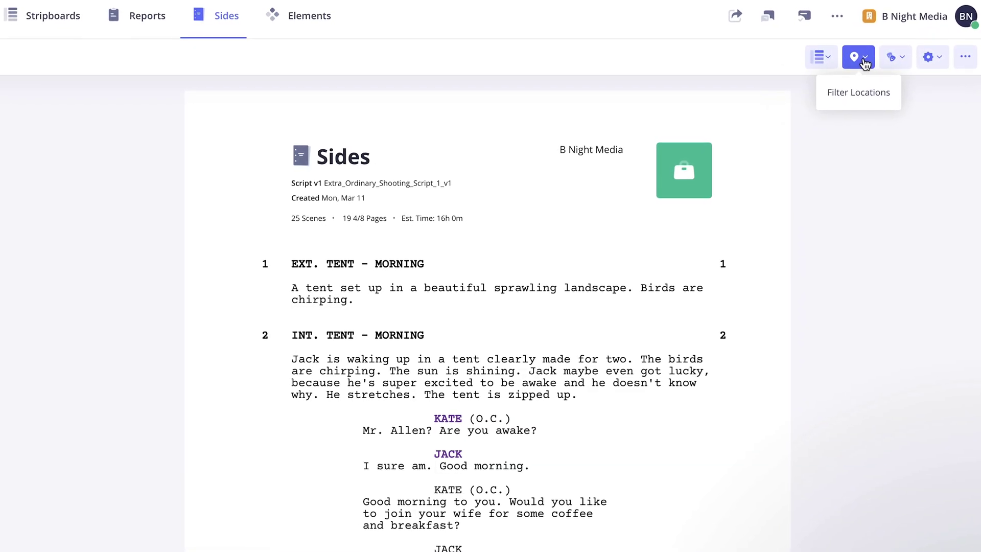
# Filter the sides to DAVE's scenes, then list only Props elements and select all four.
pyautogui.click(905, 58)
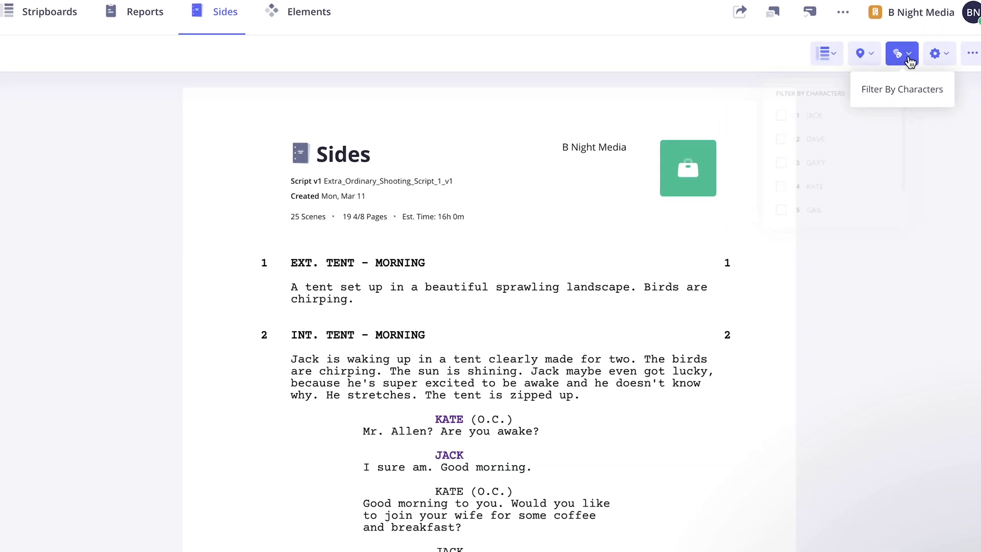
pyautogui.click(753, 147)
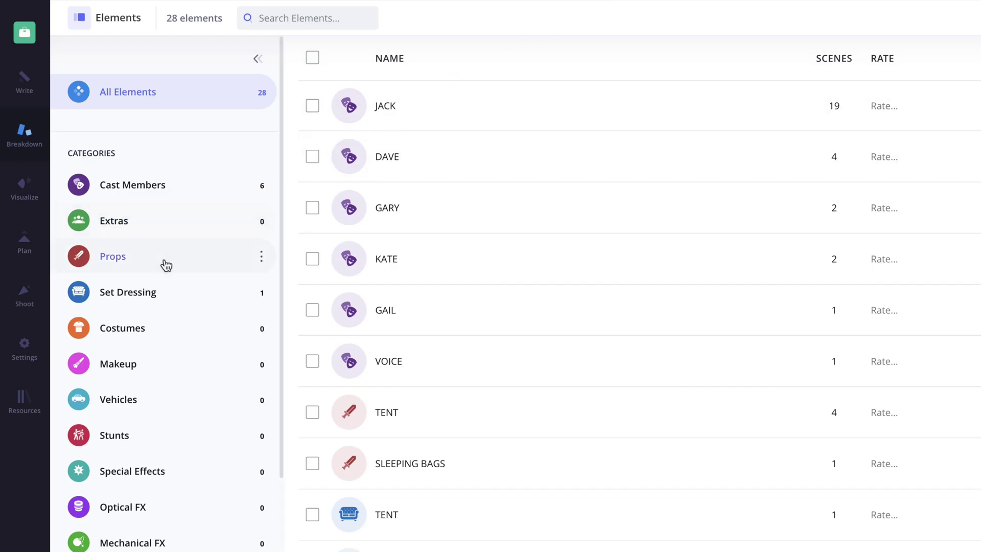
pyautogui.click(159, 260)
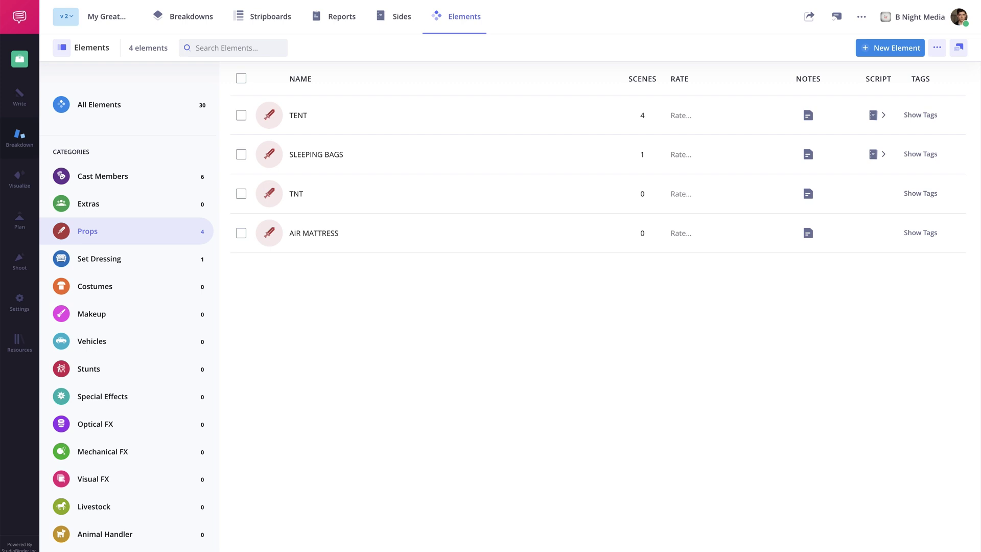
pyautogui.click(241, 78)
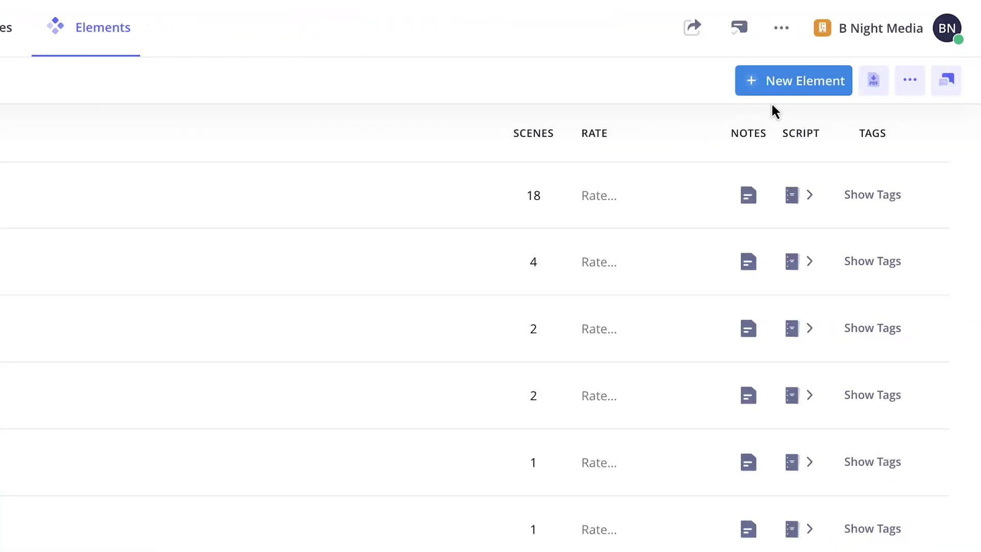
pyautogui.click(797, 82)
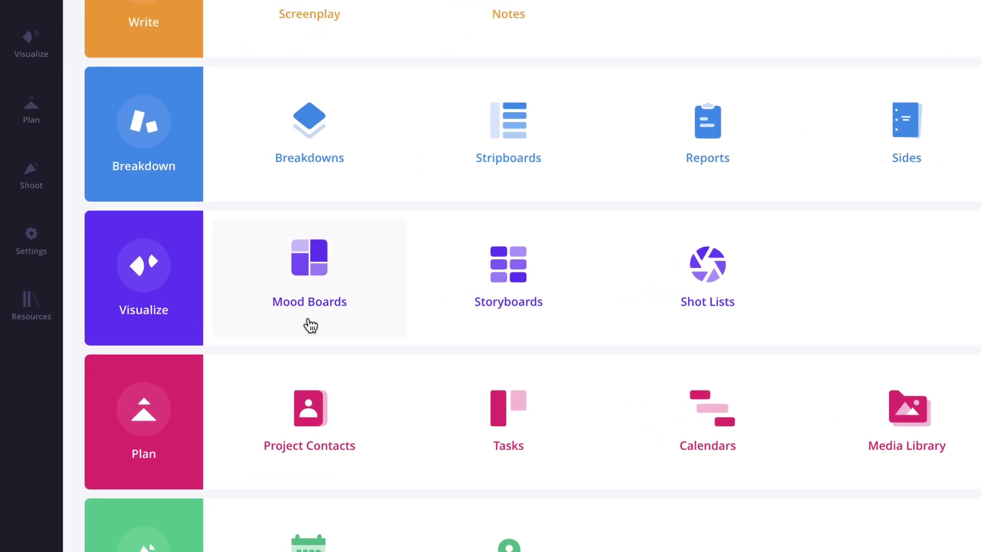
# Scroll through the project's mood board.
pyautogui.click(310, 326)
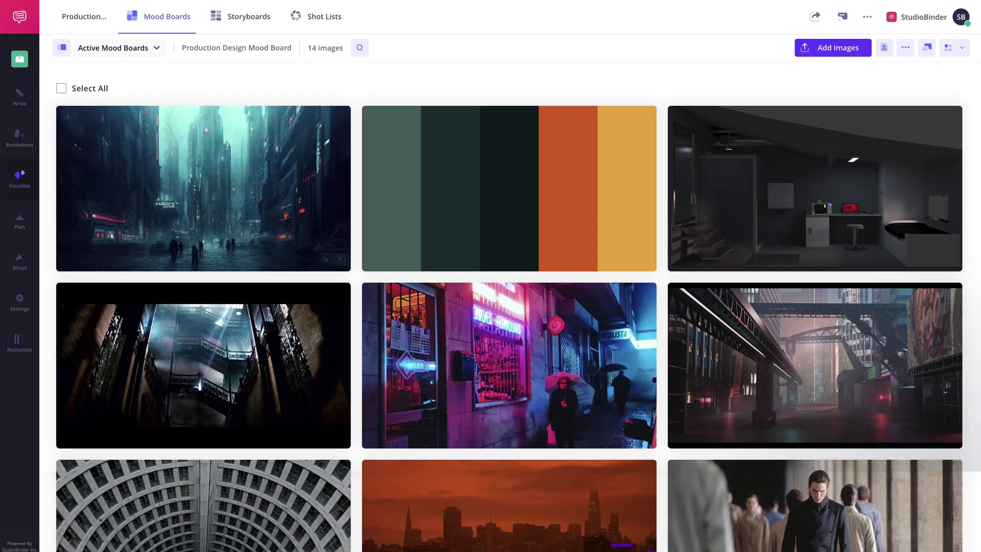
pyautogui.scroll(-3, 509, 307)
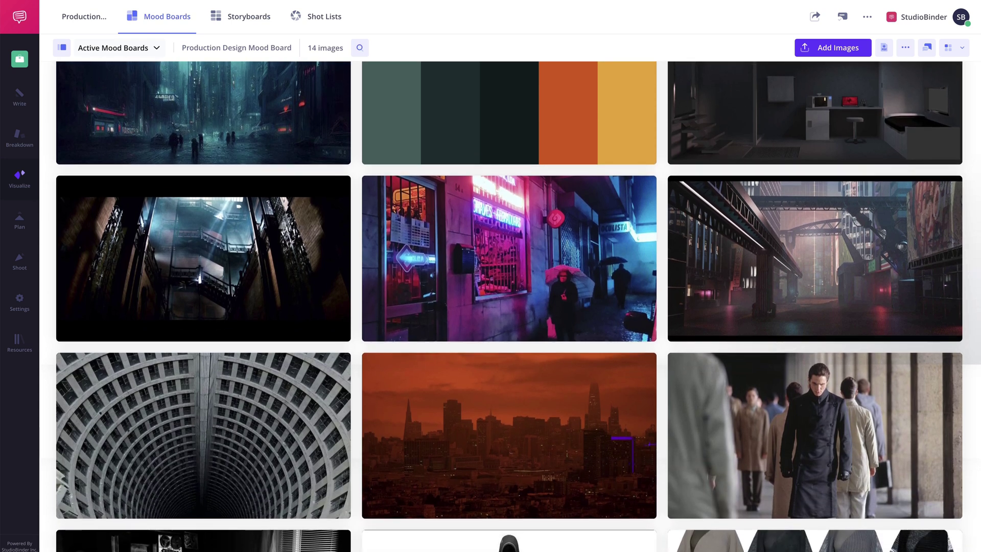
pyautogui.scroll(-6, 509, 307)
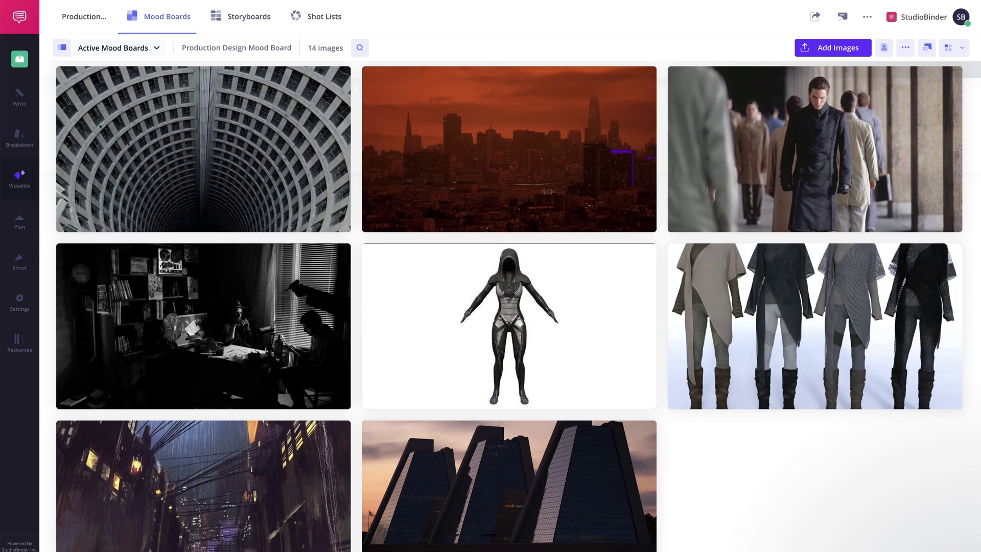
pyautogui.scroll(-3, 509, 307)
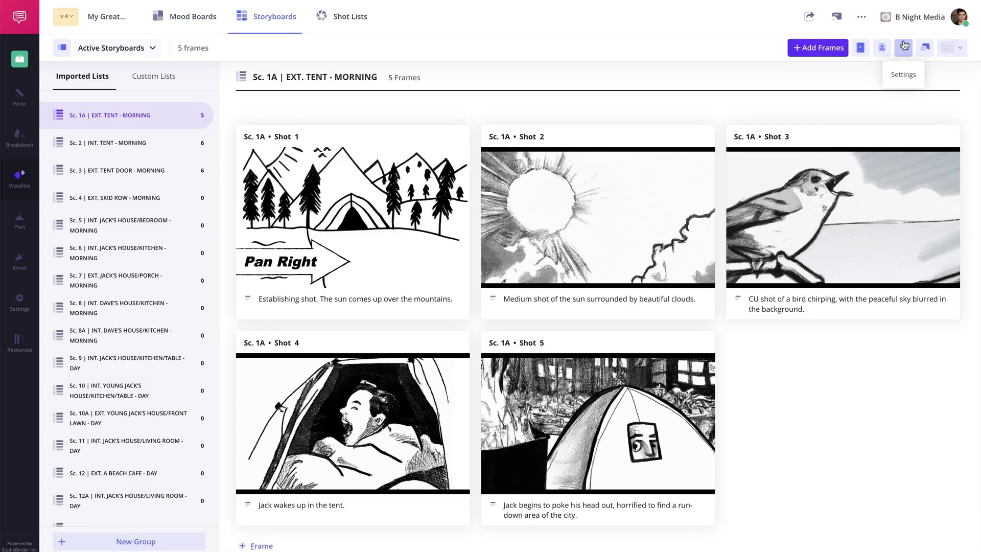
# Set the storyboard frame aspect ratio to 16:9.
pyautogui.click(903, 46)
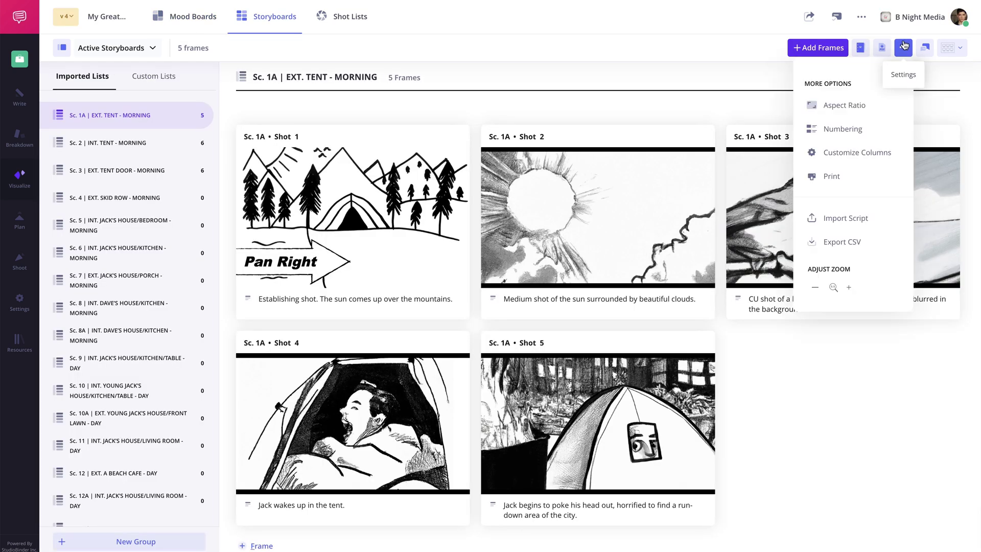
pyautogui.click(853, 105)
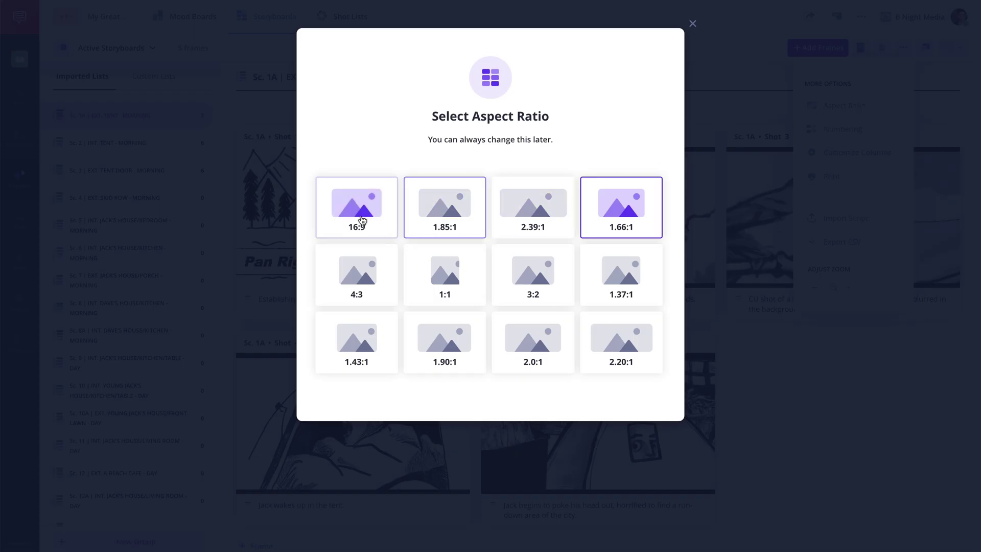
pyautogui.click(362, 220)
pyautogui.click(809, 386)
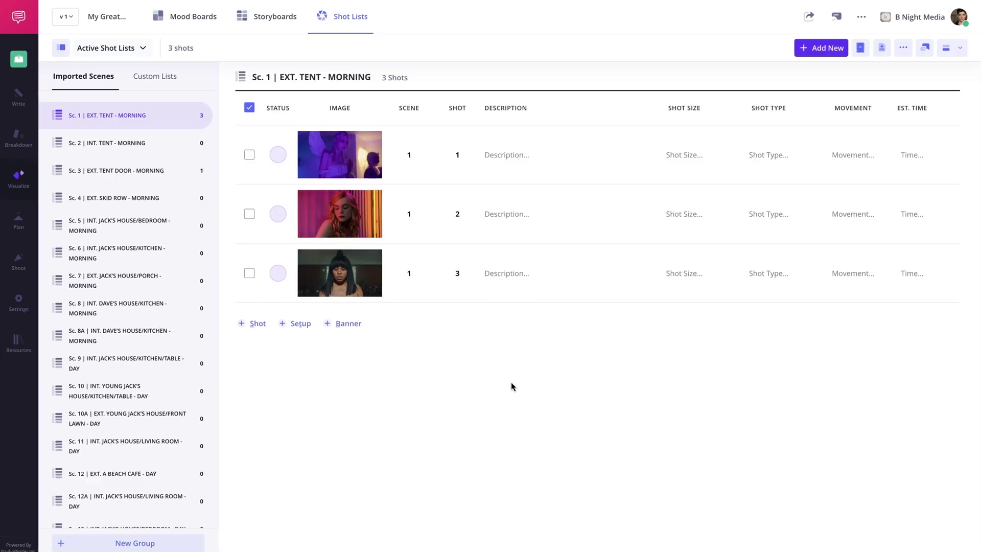
# Fill in shot 1 as 'Angel at the party', MS, Single, Static, 15-minute estimate.
pyautogui.click(518, 155)
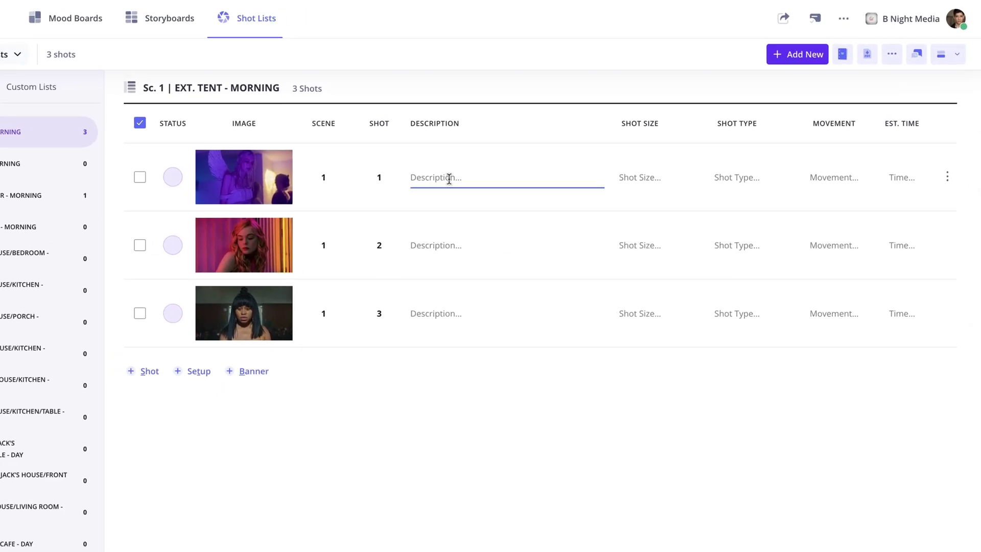
pyautogui.write('Angel at the party')
pyautogui.click(610, 194)
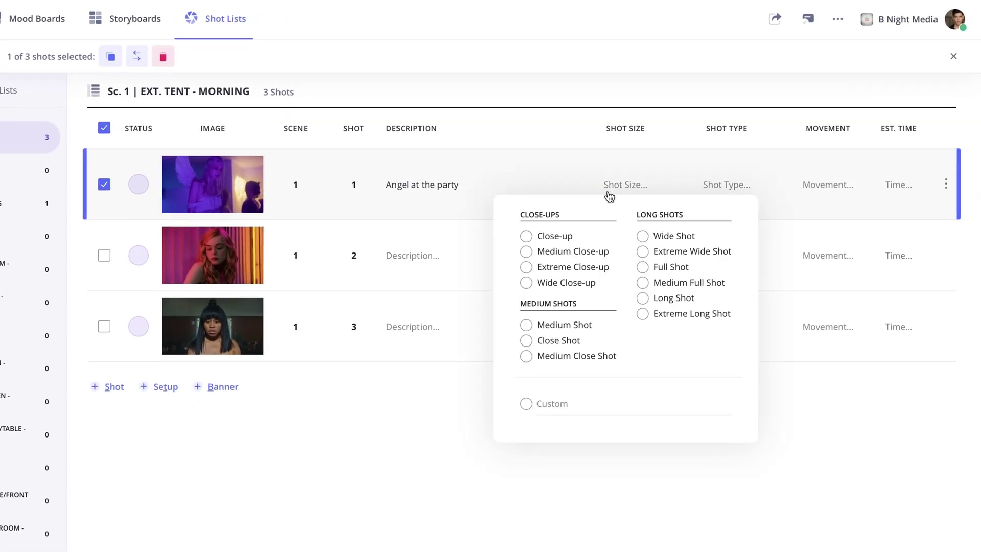
pyautogui.click(717, 190)
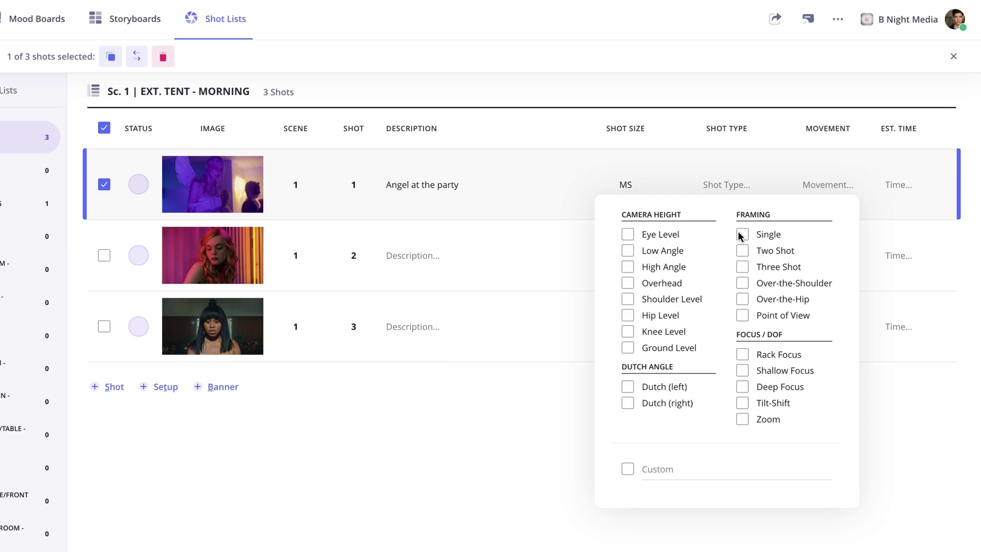
pyautogui.click(807, 188)
pyautogui.click(780, 235)
pyautogui.click(892, 187)
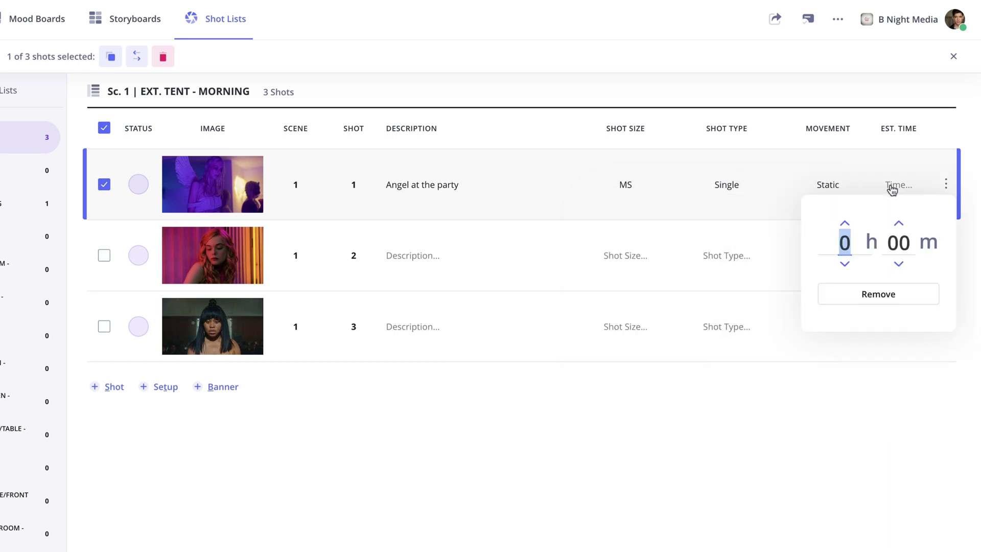
pyautogui.click(899, 224)
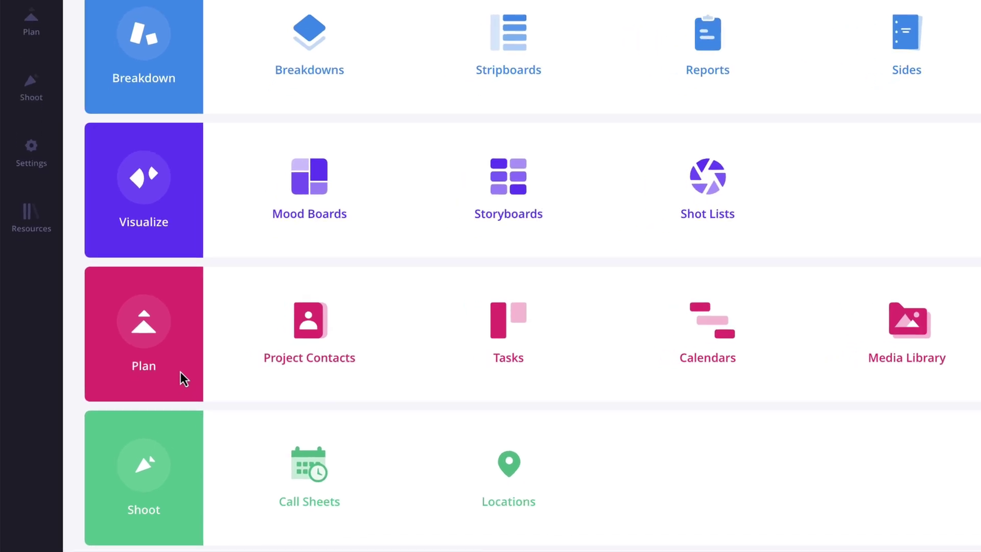
# Add a note to the hair and makeup contact saying she is not available.
pyautogui.click(313, 380)
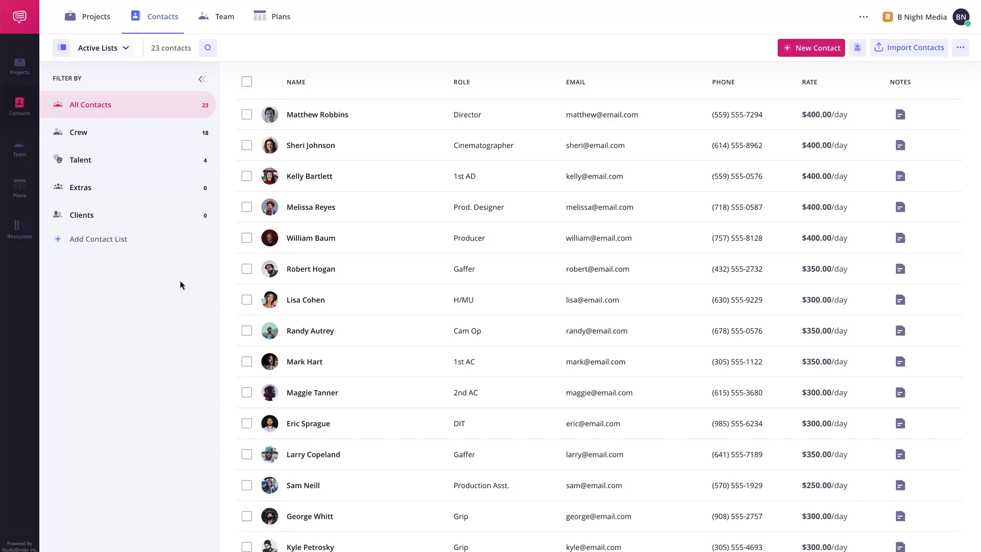
pyautogui.click(900, 300)
pyautogui.write('Lisa is no')
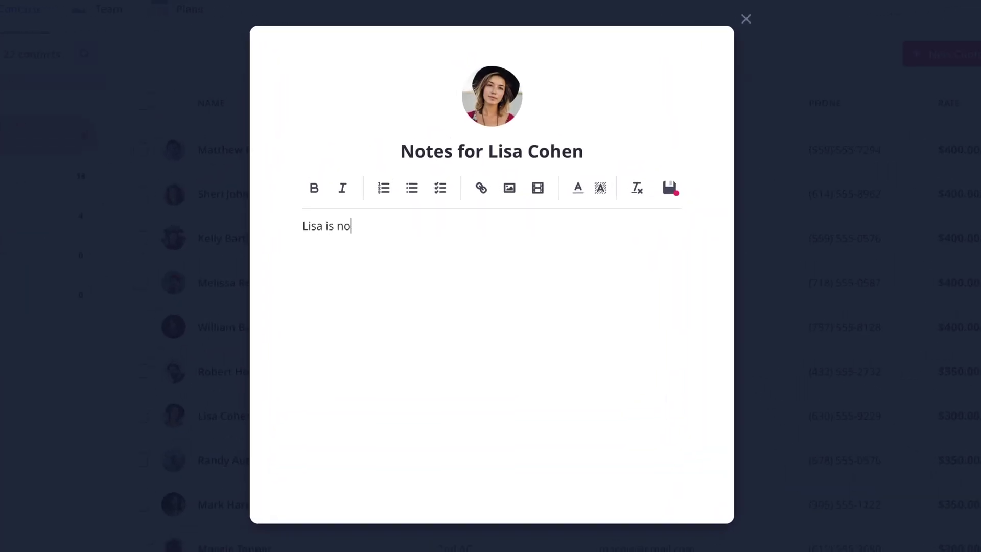
pyautogui.write('t available fr')
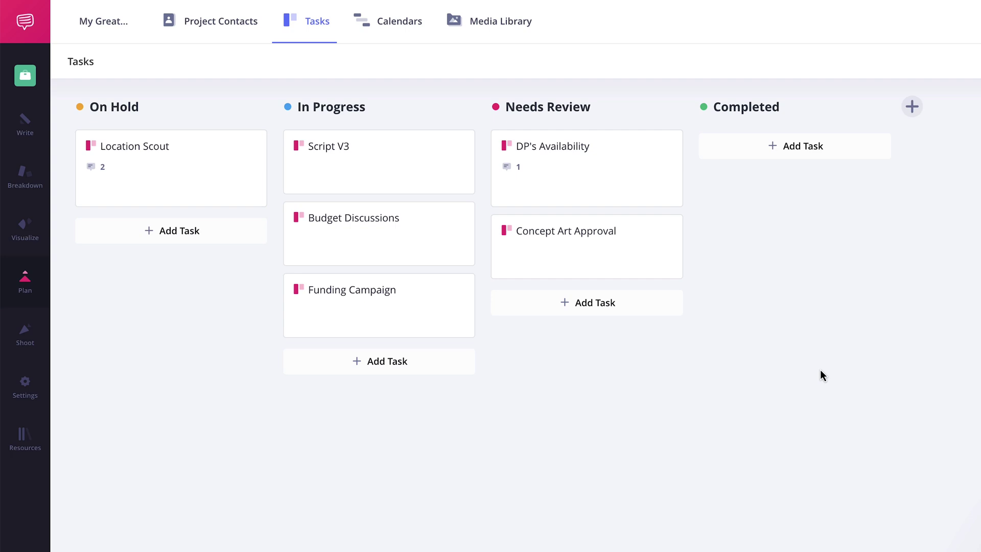
# Move the Script V3 task to Completed and open the Location Photos media folder.
pyautogui.moveTo(432, 155); pyautogui.dragTo(867, 126)
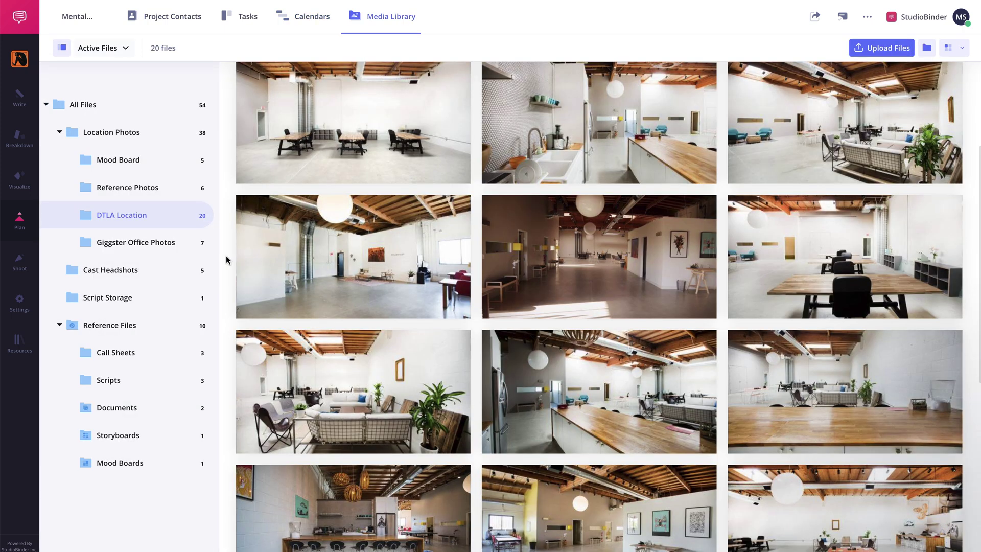
pyautogui.scroll(5, 226, 259)
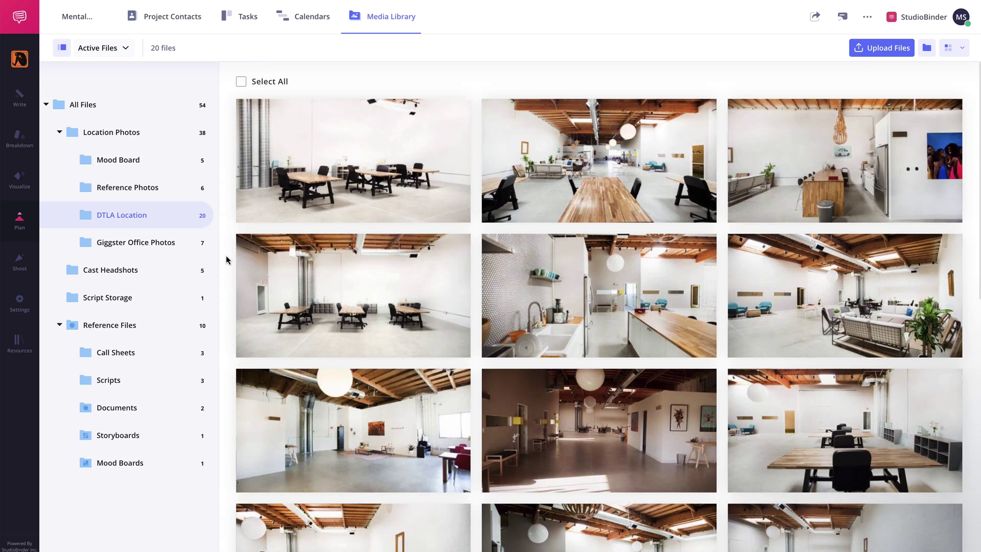
pyautogui.click(164, 137)
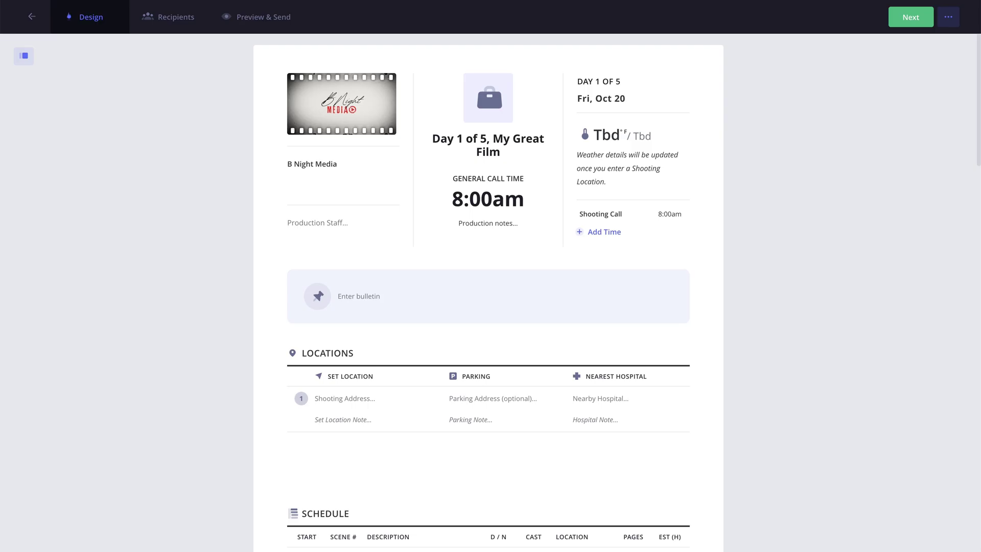
# Scroll through the call sheet design, then view the Warner Bros. Studios address in Google Maps.
pyautogui.scroll(-3, 488, 291)
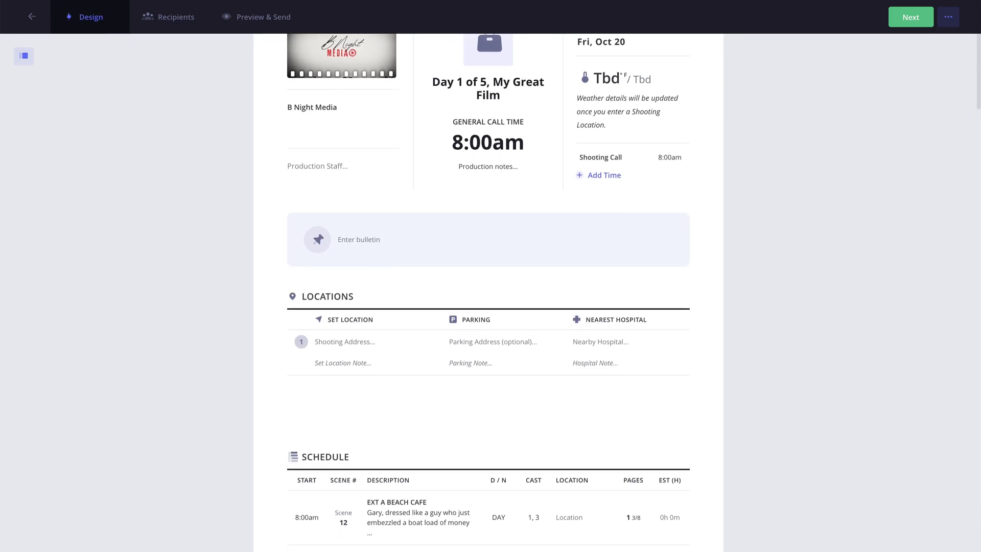
pyautogui.scroll(-3, 488, 292)
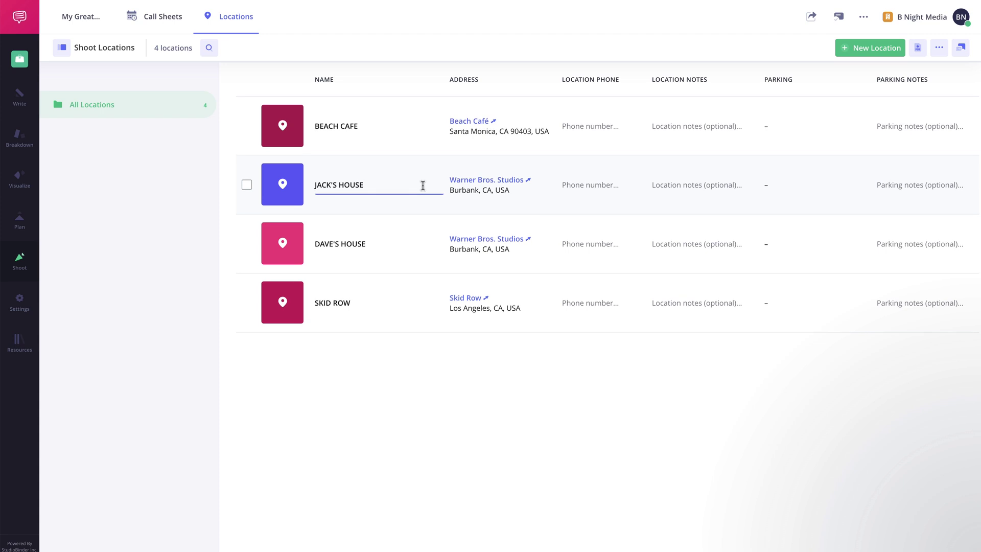
pyautogui.click(497, 182)
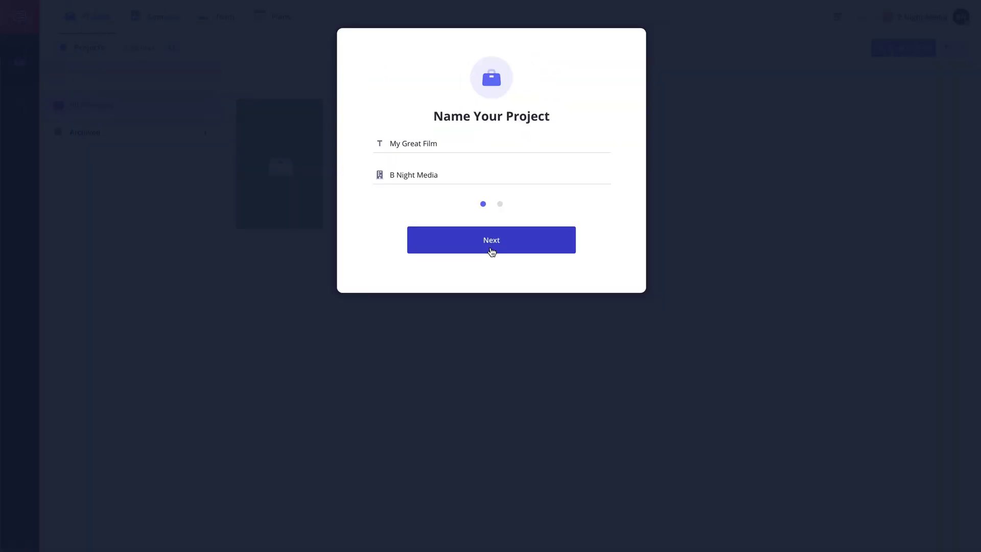
# Begin setting up a new project from the dashboard's New Project option.
pyautogui.click(491, 241)
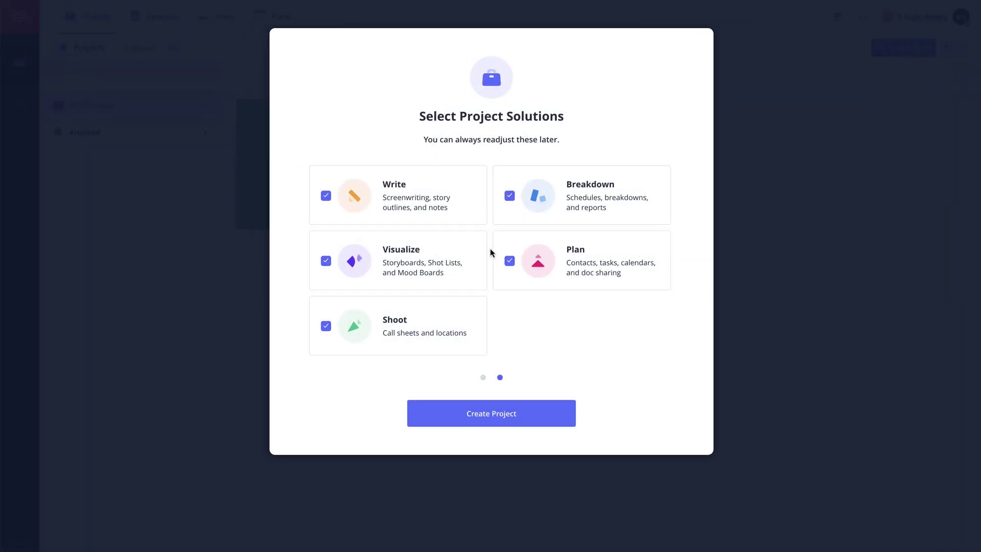